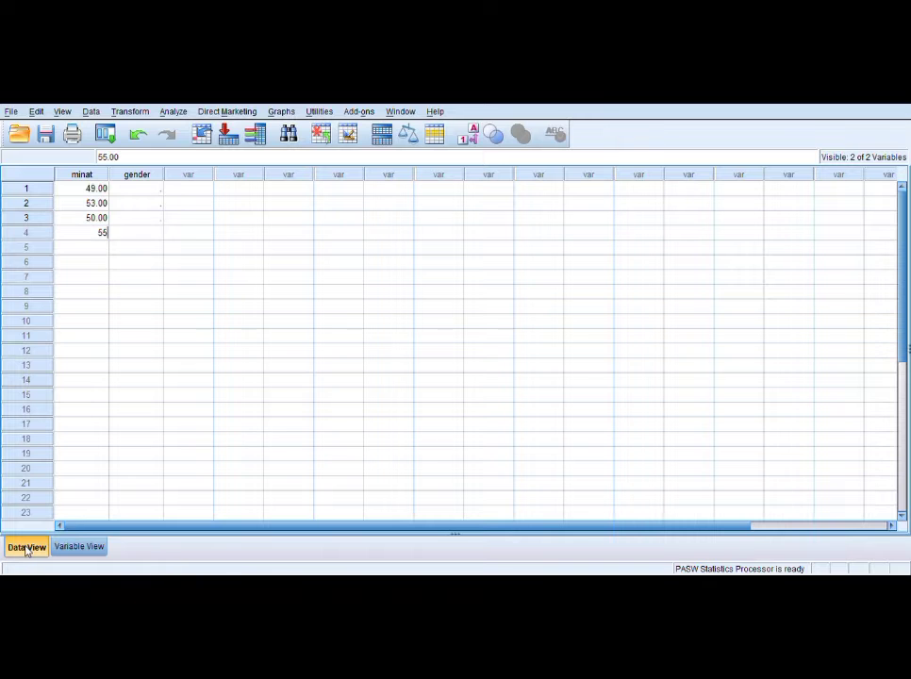
Step: Enter 48, 47, 53, 55, 53 and 50 as the minat values for cases 5 to 10
key(Return)
text(48)
key(Return)
text(47)
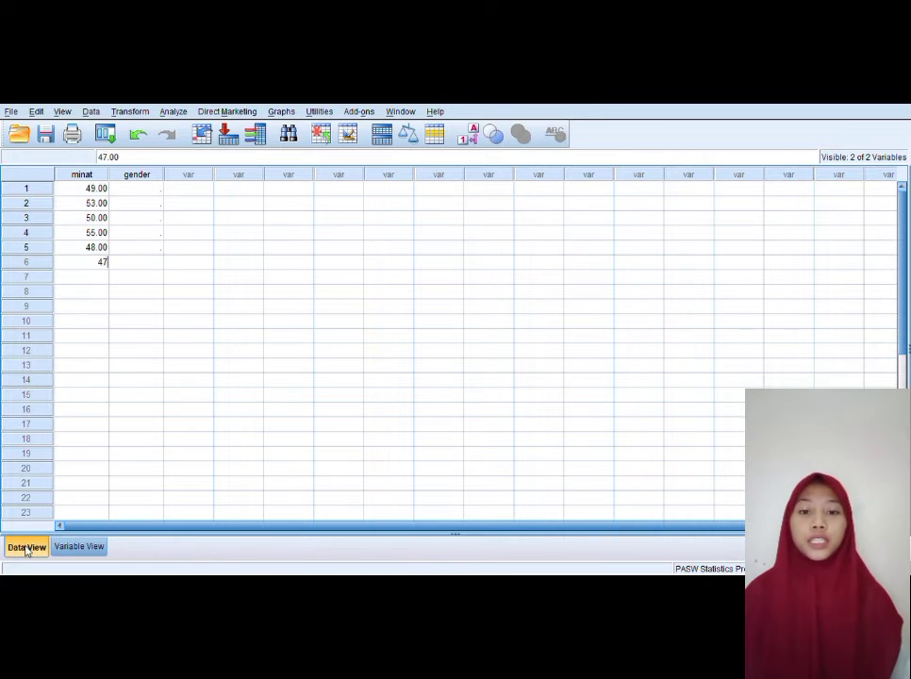
key(Return)
text(53)
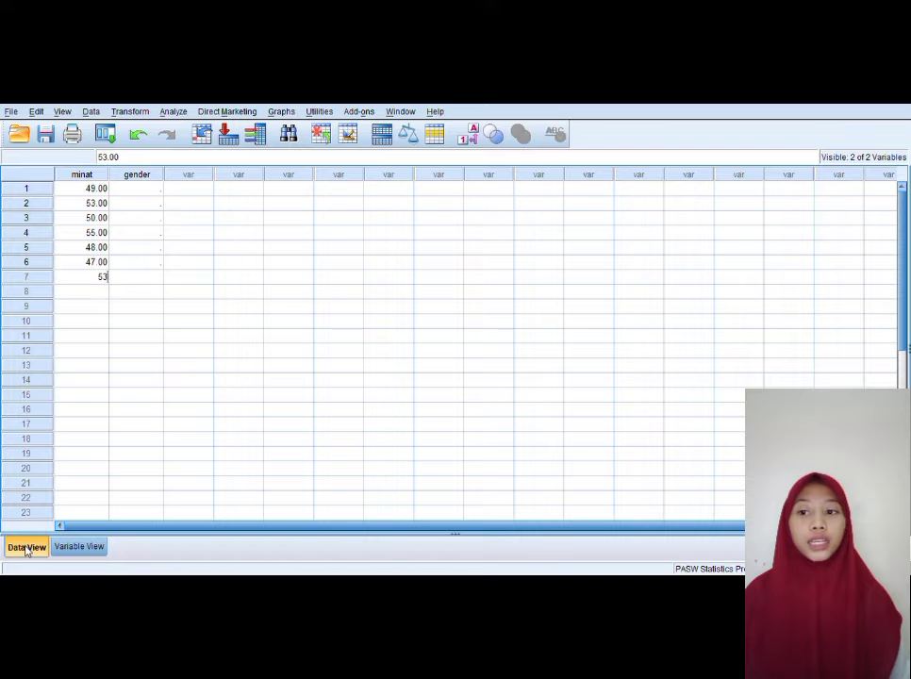
key(Return)
text(55)
key(Return)
text(53)
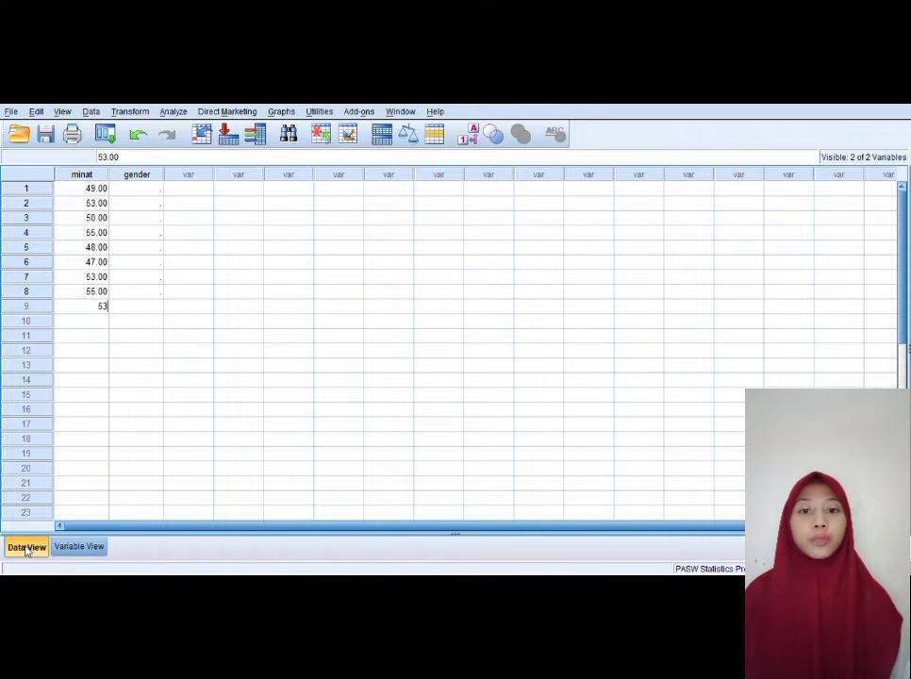
key(Return)
text(50)
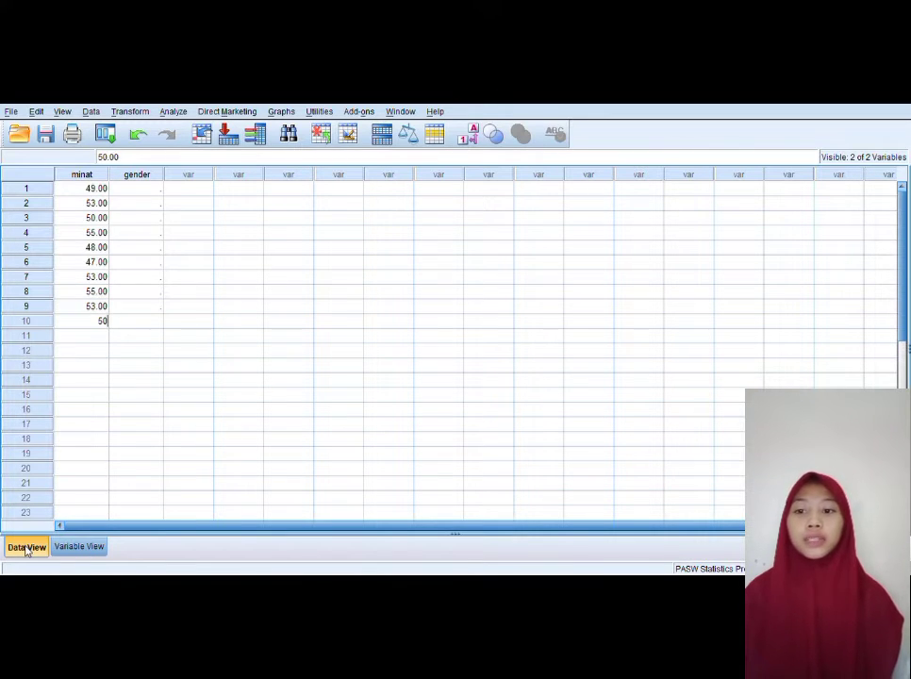
key(Return)
Step: Enter 55, 45, 55, 54, 51 and 52 as the minat values for cases 11 to 16
text(55)
key(Return)
text(45)
key(Return)
text(55)
key(Return)
text(54)
key(Return)
text(51)
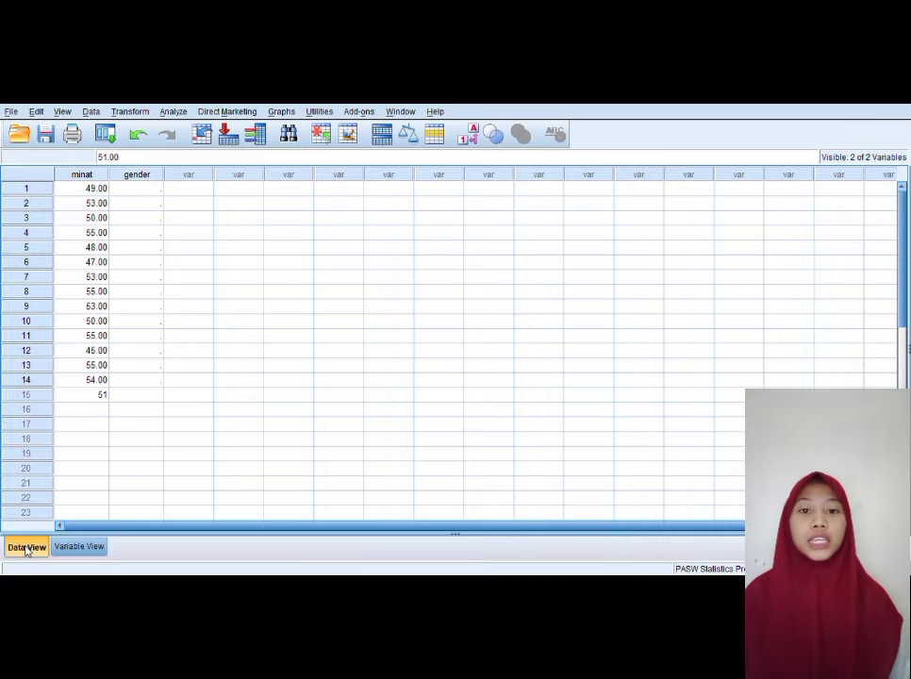
key(Return)
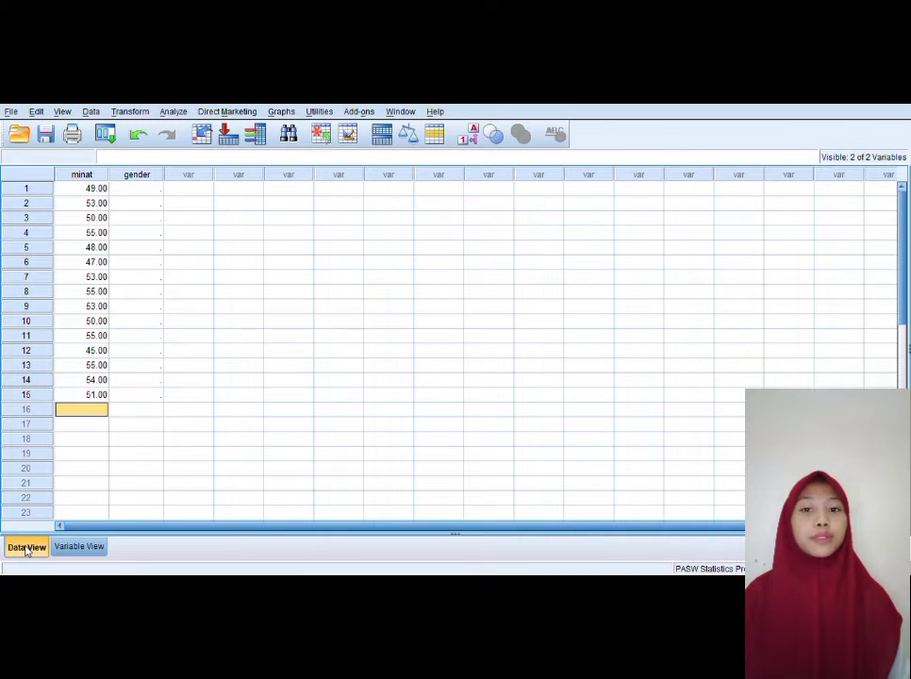
text(52)
key(Return)
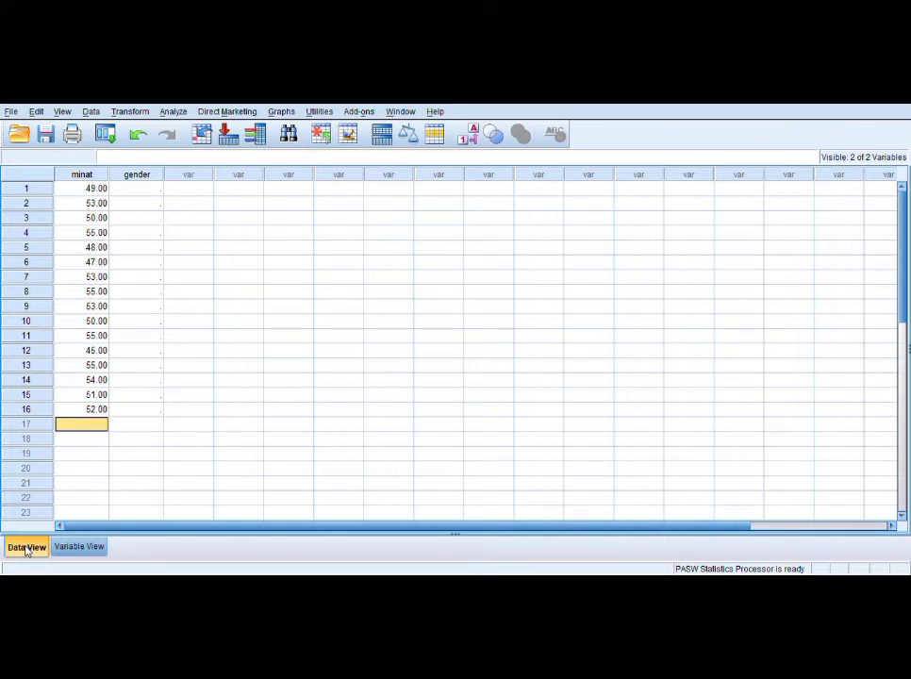
Step: Enter 51, 55, 52, 56 and 50 as the minat values for cases 17 to 21
text(51)
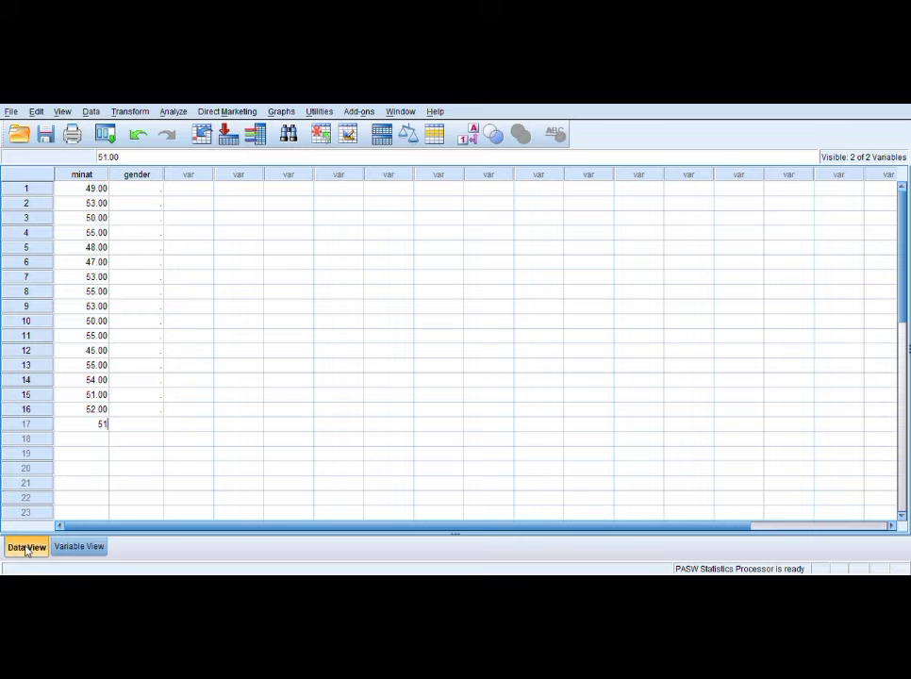
key(Return)
text(55)
key(Return)
text(52)
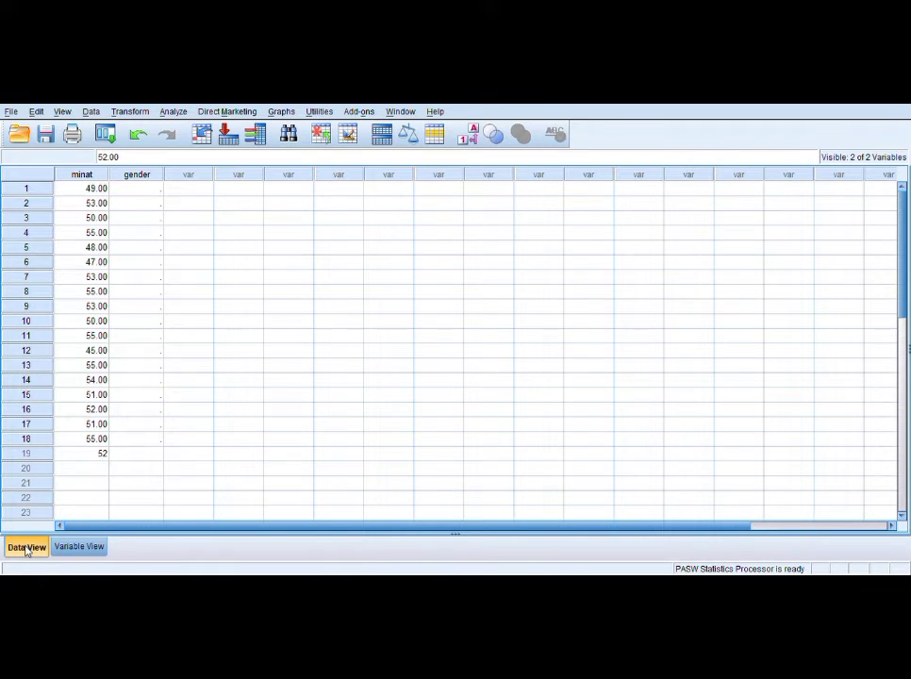
key(Return)
text(56)
key(Return)
text(50)
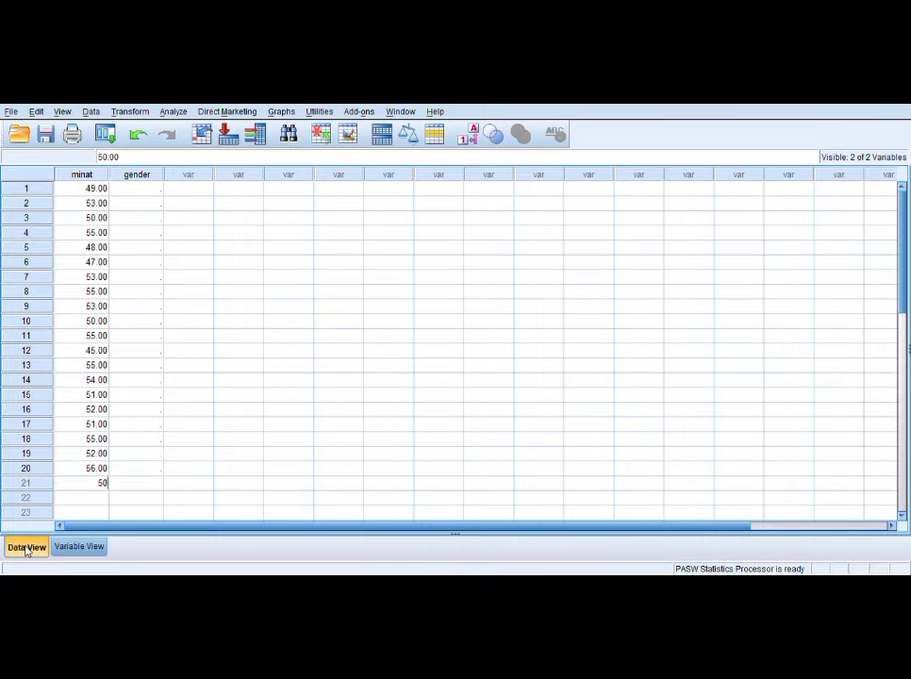
key(Return)
Step: Enter 55, 52, 53, 55 and 52 as the minat values for cases 22 to 26
text(55)
key(Return)
text(52)
key(Return)
text(53)
key(Return)
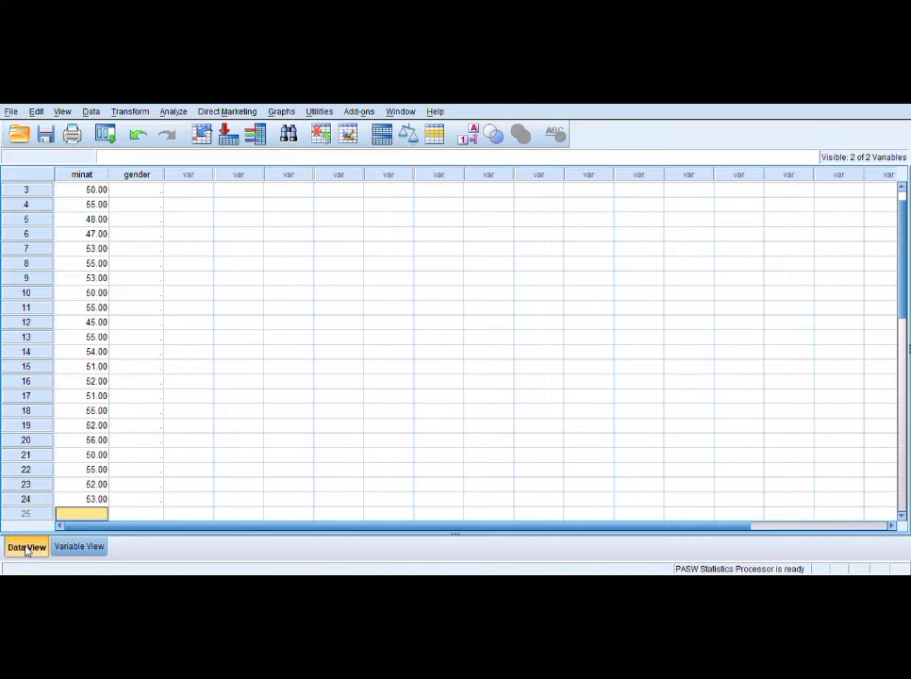
text(55)
key(Return)
text(52)
key(Return)
Step: Enter 51, 55, 52 and 51 as the minat values for cases 27 to 30
text(51)
key(Return)
text(55)
key(Return)
text(52)
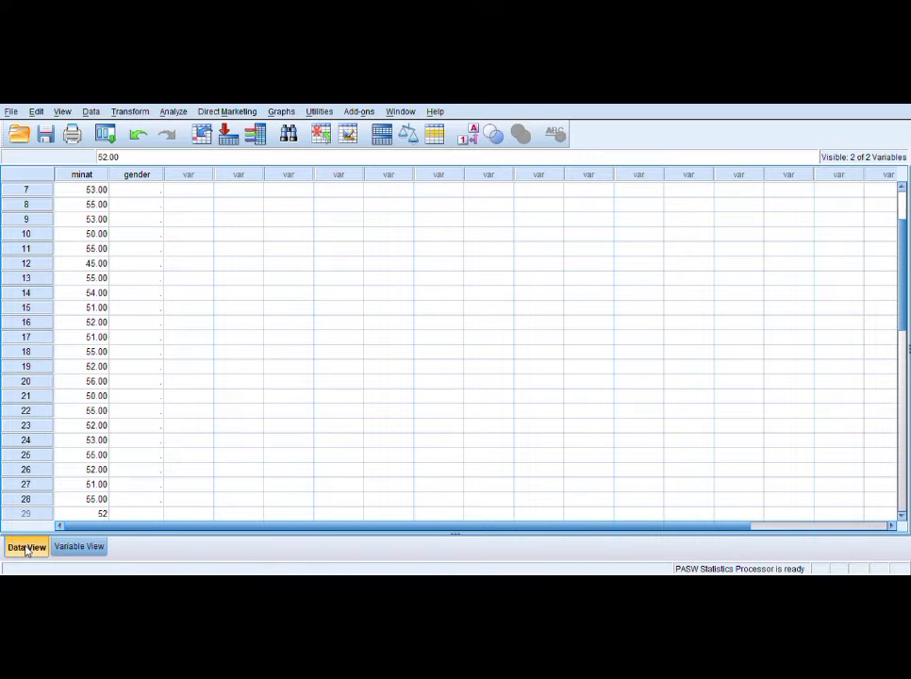
key(Return)
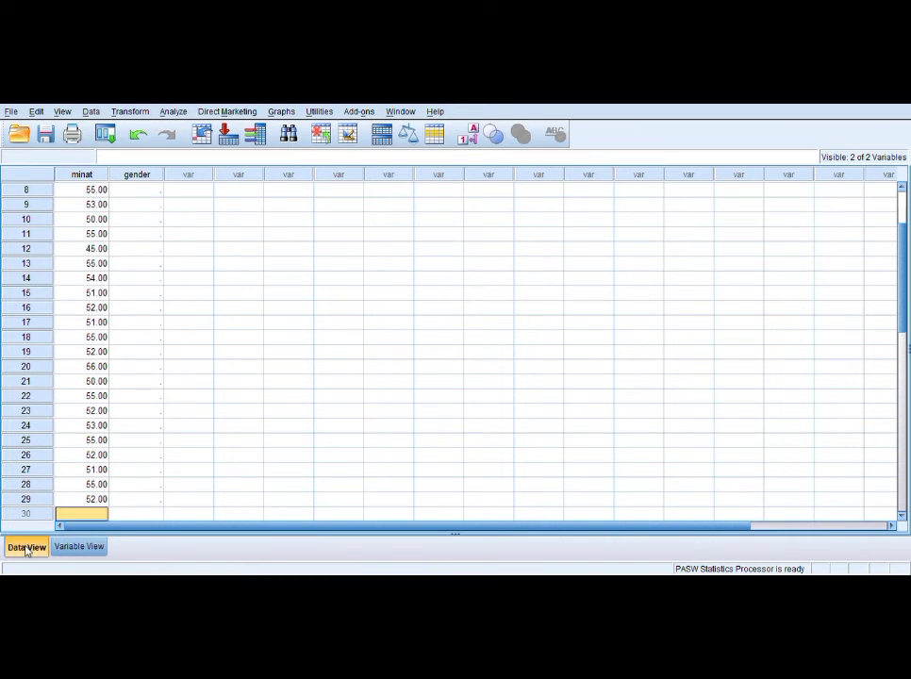
text(51)
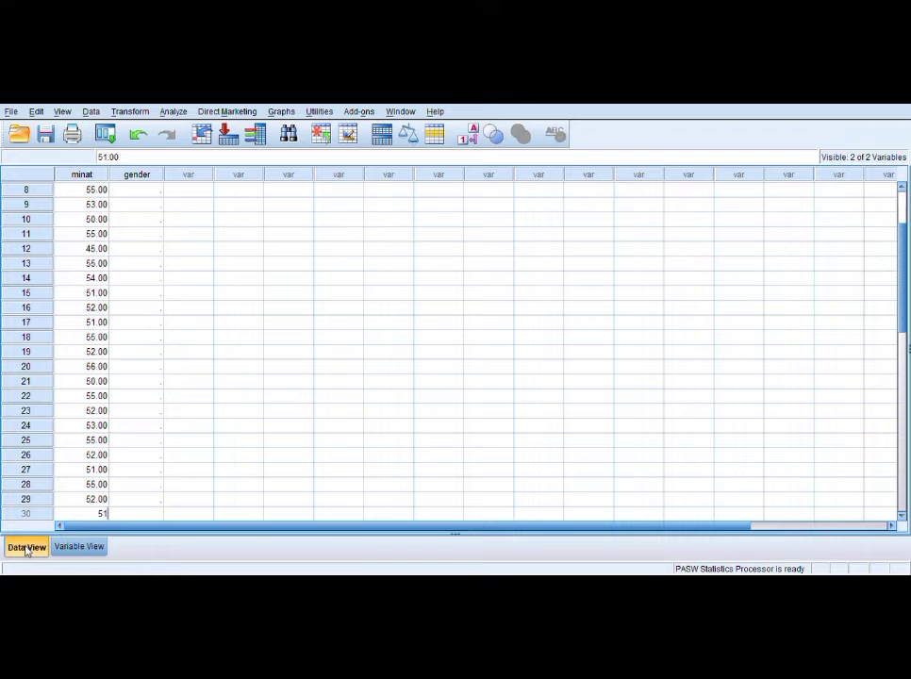
key(Return)
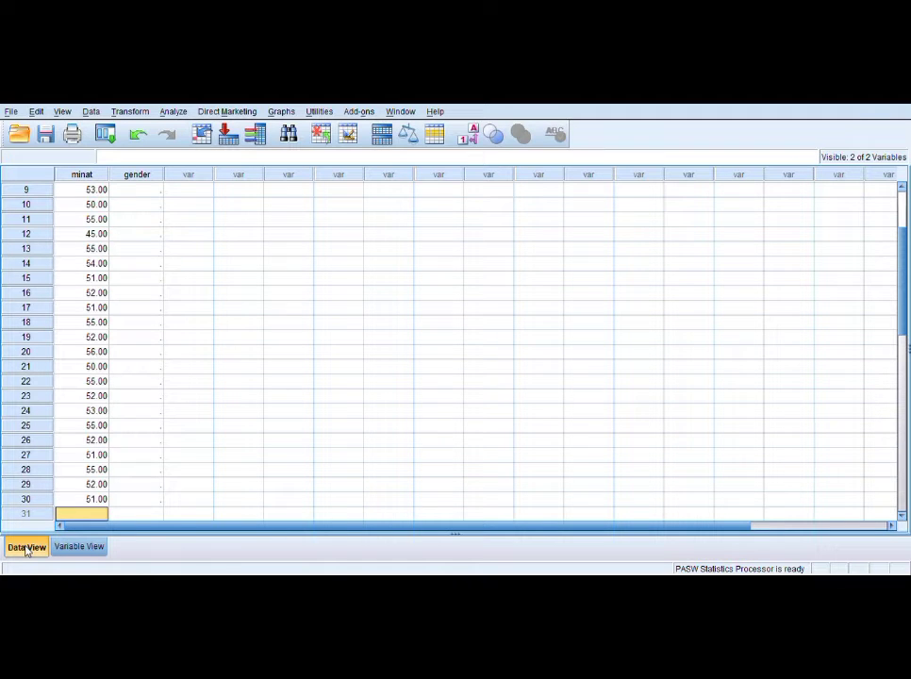
Step: Enter 43, 42, 45, 40, 44 and 41 as the minat values for cases 31 to 36
text(43)
key(Return)
text(42)
key(Return)
text(45)
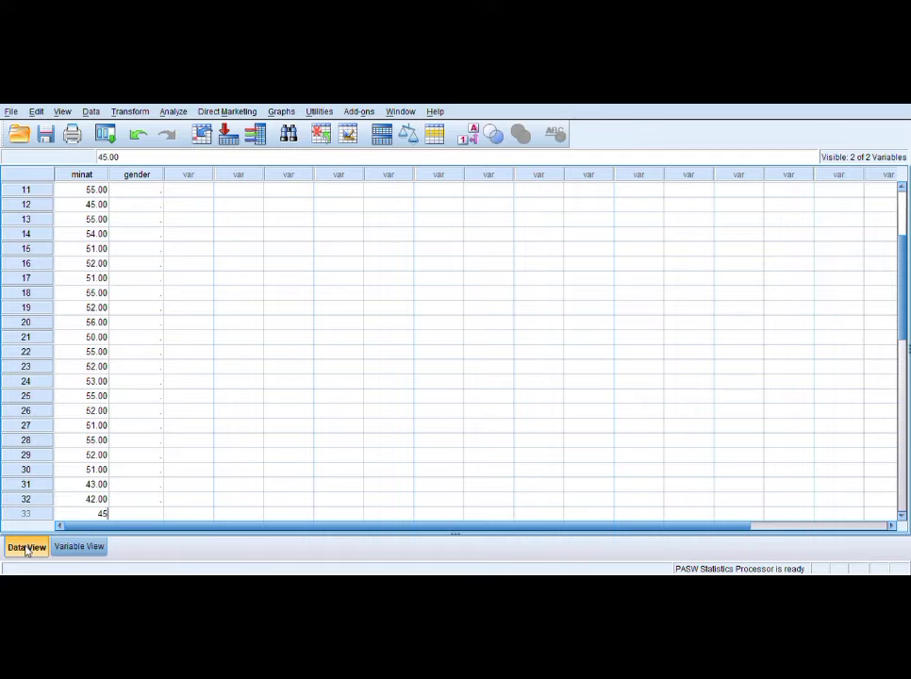
key(Return)
text(40)
key(Return)
text(44)
key(Return)
text(4)
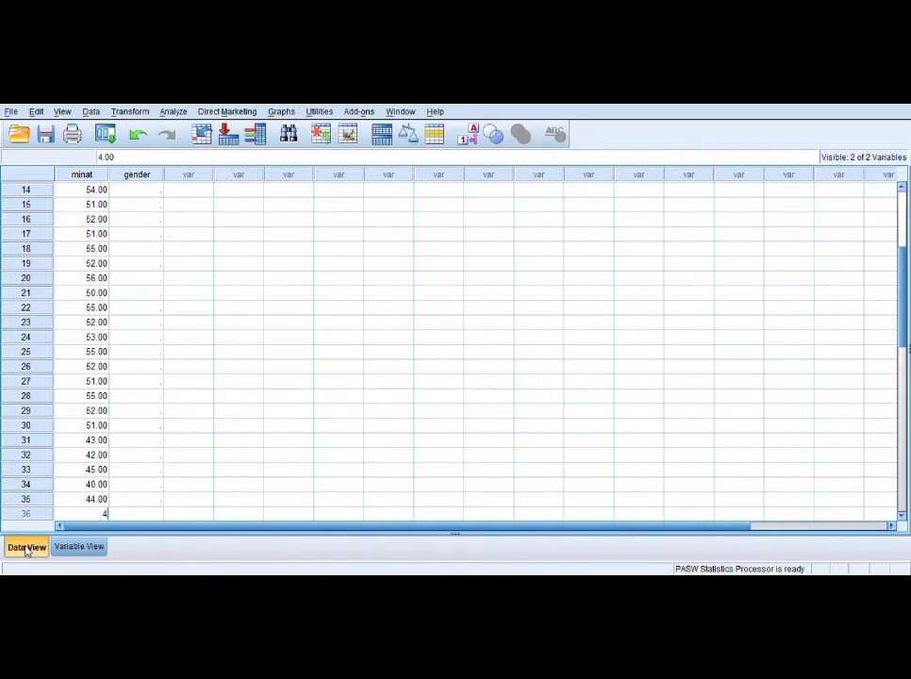
text(1)
key(Return)
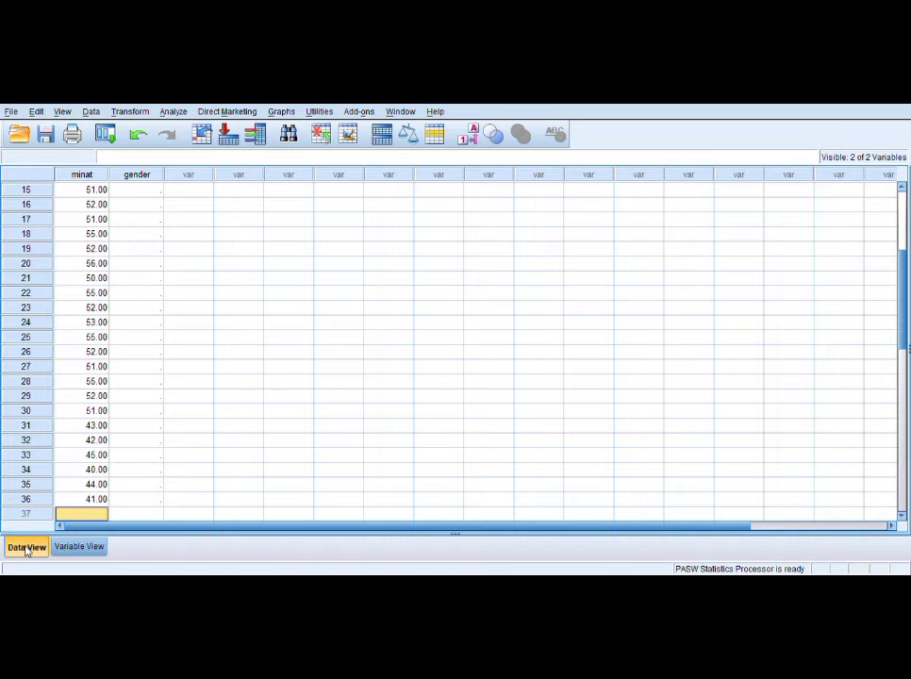
Step: Enter 40, 45, 50, 42, 43 and 46 as the minat values for cases 37 to 42
text(40)
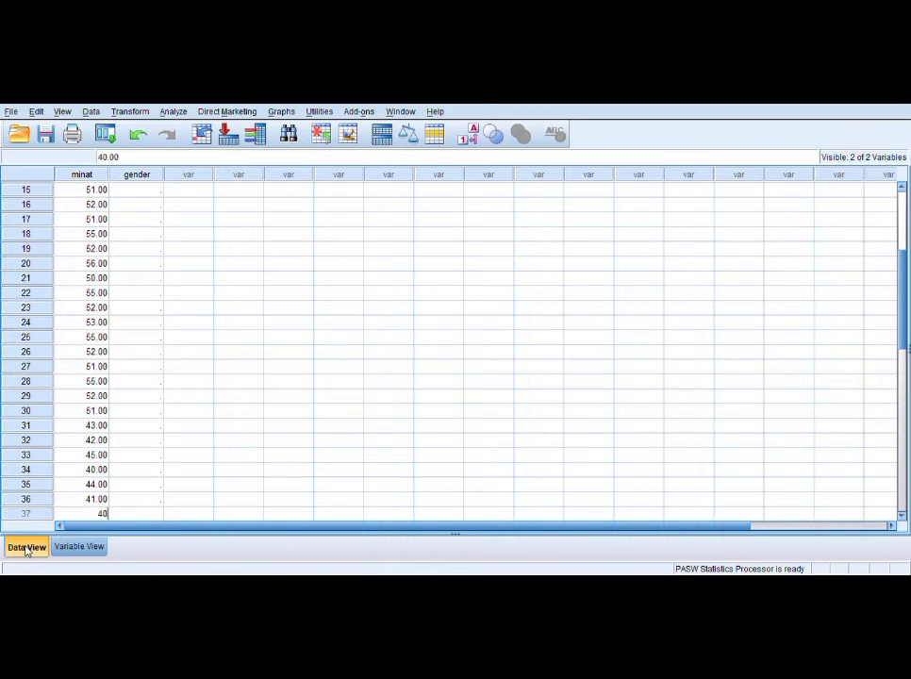
key(Return)
text(45)
key(Return)
text(50)
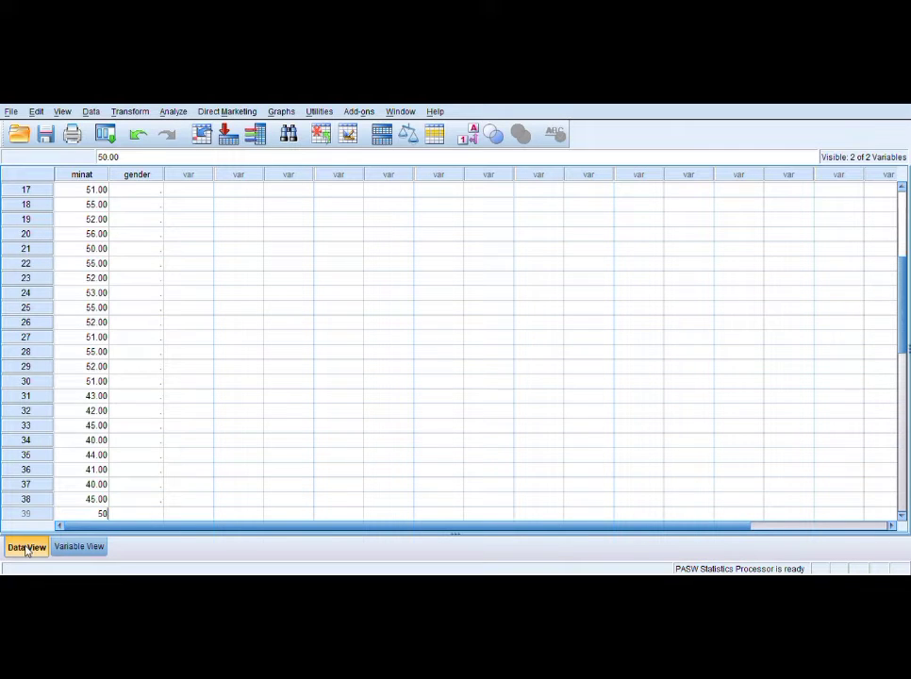
key(Return)
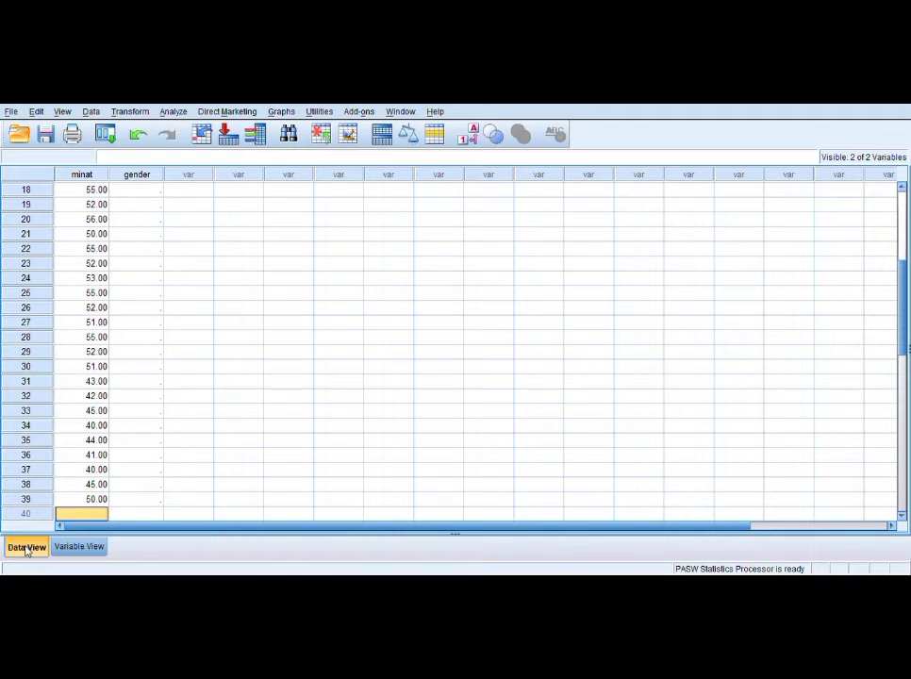
text(42)
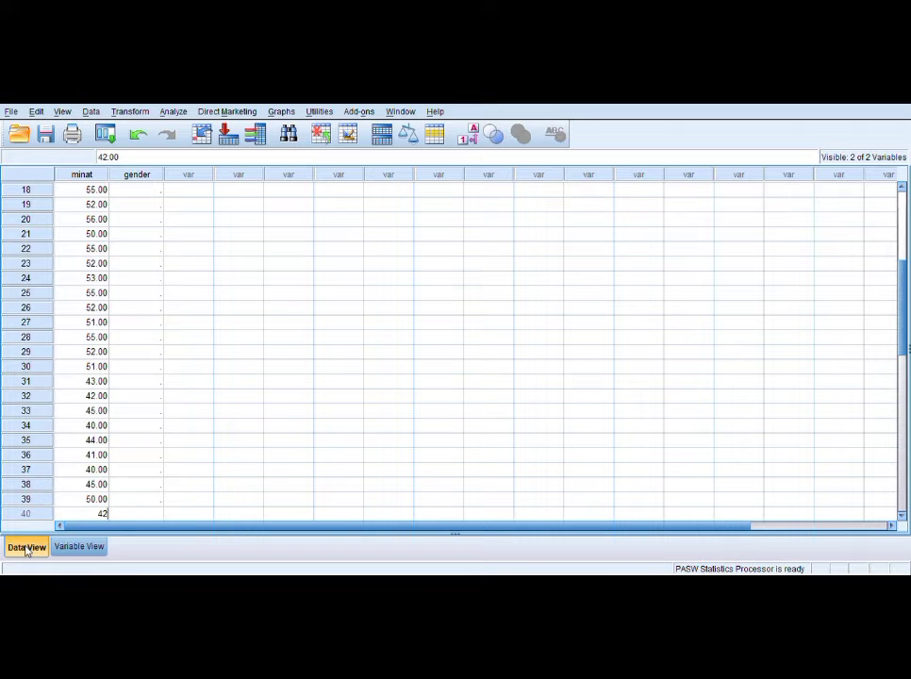
key(Return)
text(43)
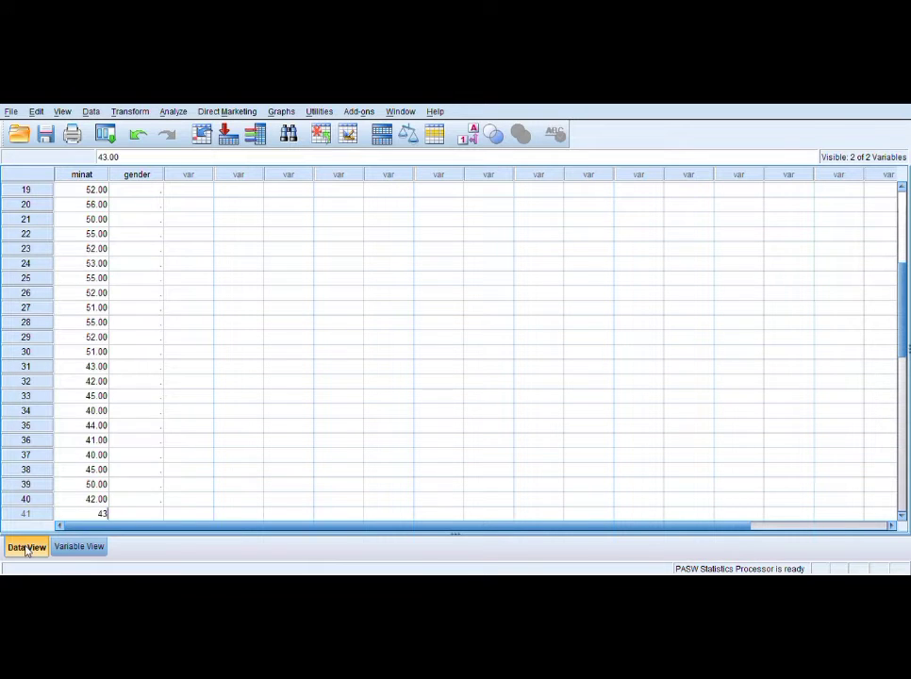
key(Return)
text(46)
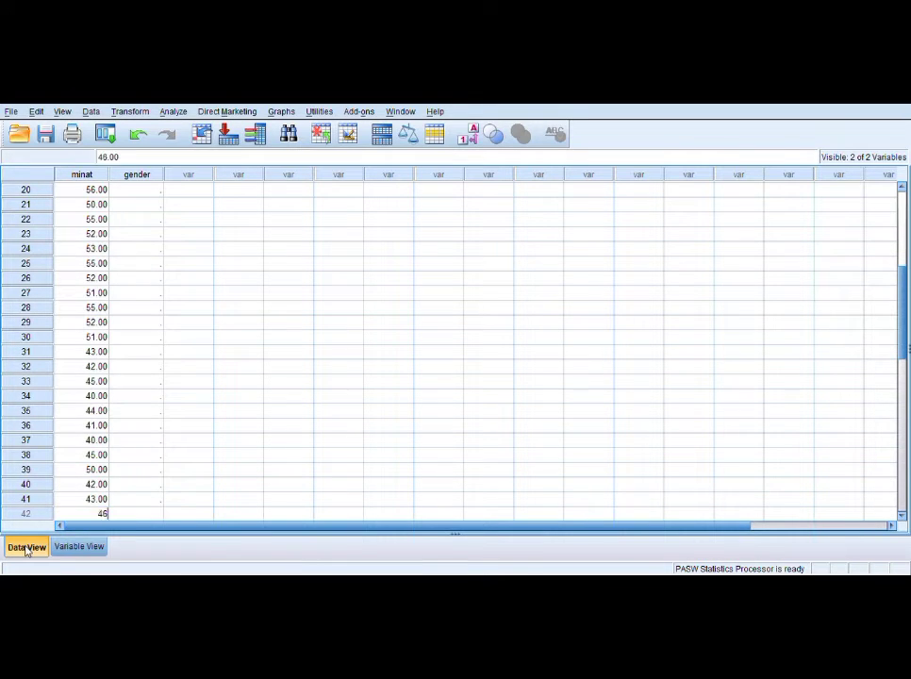
key(Return)
Step: Enter 44, 50, 48, 45, 40 and 46 as the minat values for cases 43 to 48
text(44)
key(Return)
text(50)
key(Return)
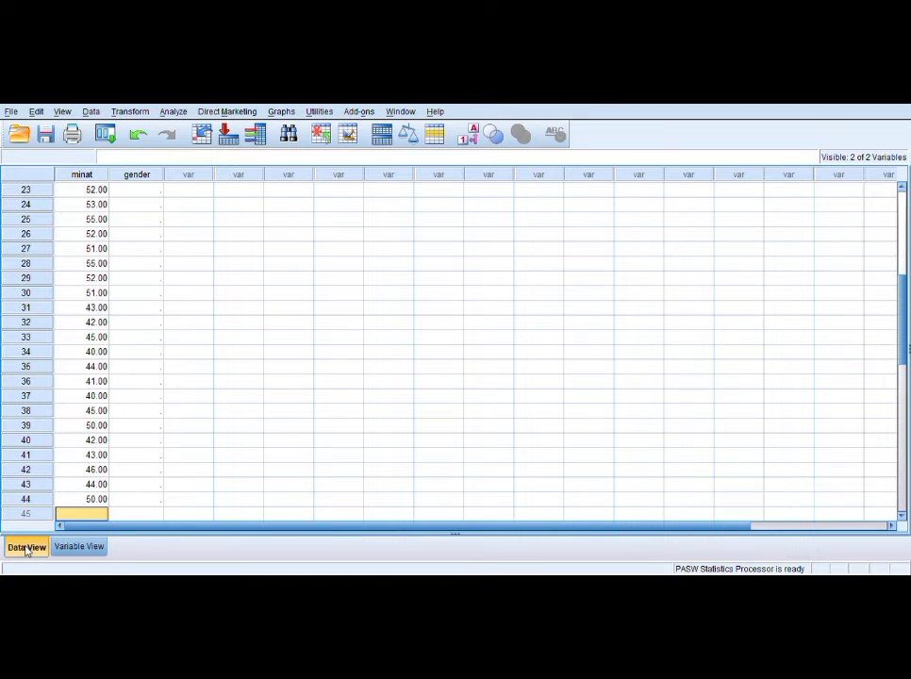
text(48)
key(Return)
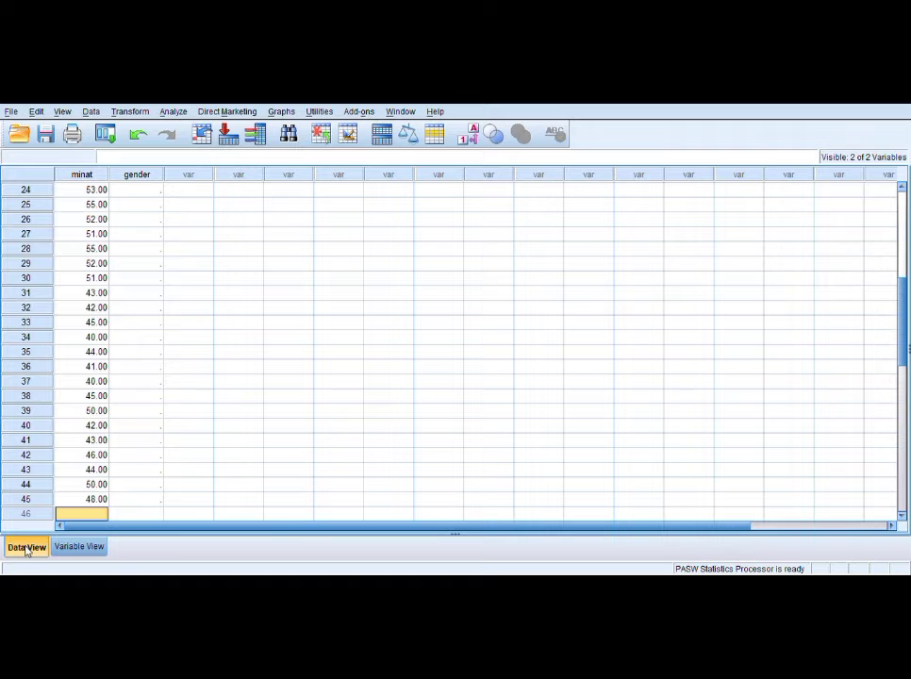
text(45)
key(Return)
text(40)
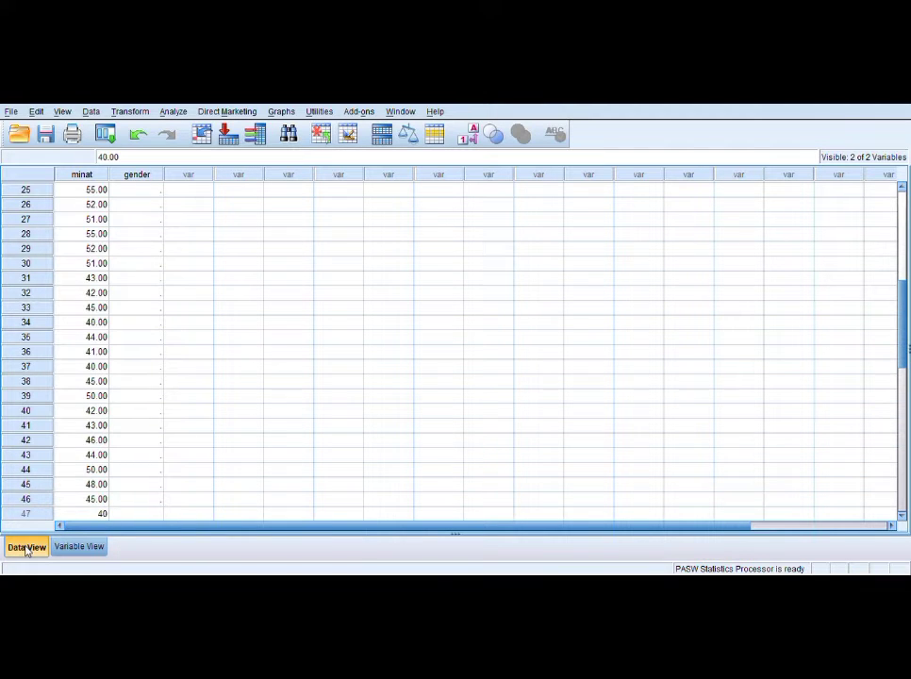
key(Return)
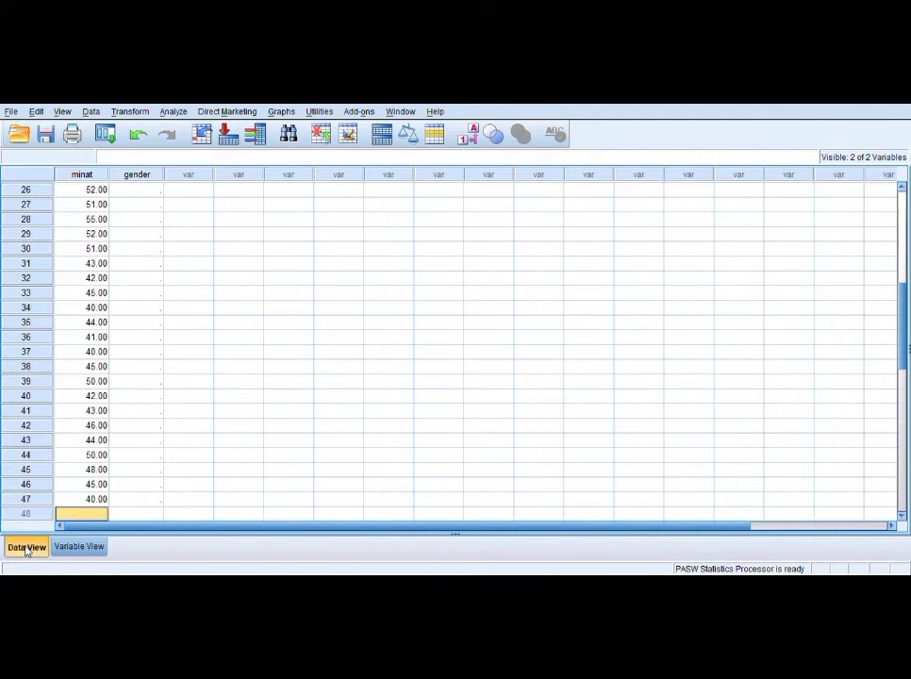
text(46)
key(Return)
Step: Enter 48, 51, 50, 47, 46 and 44 as the minat values for cases 49 to 54
text(48)
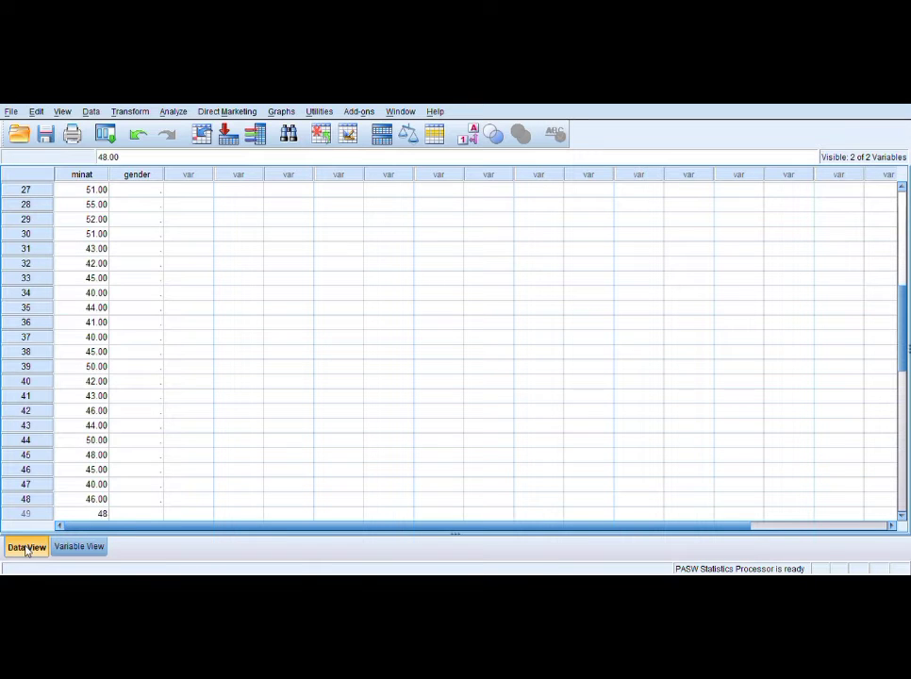
key(Return)
text(51)
key(Return)
text(50)
key(Return)
text(47)
key(Return)
text(46)
key(Return)
text(44)
key(Return)
Step: Enter 48, 51, 47, 43, 45 and 41 as the minat values for cases 55 to 60
text(4)
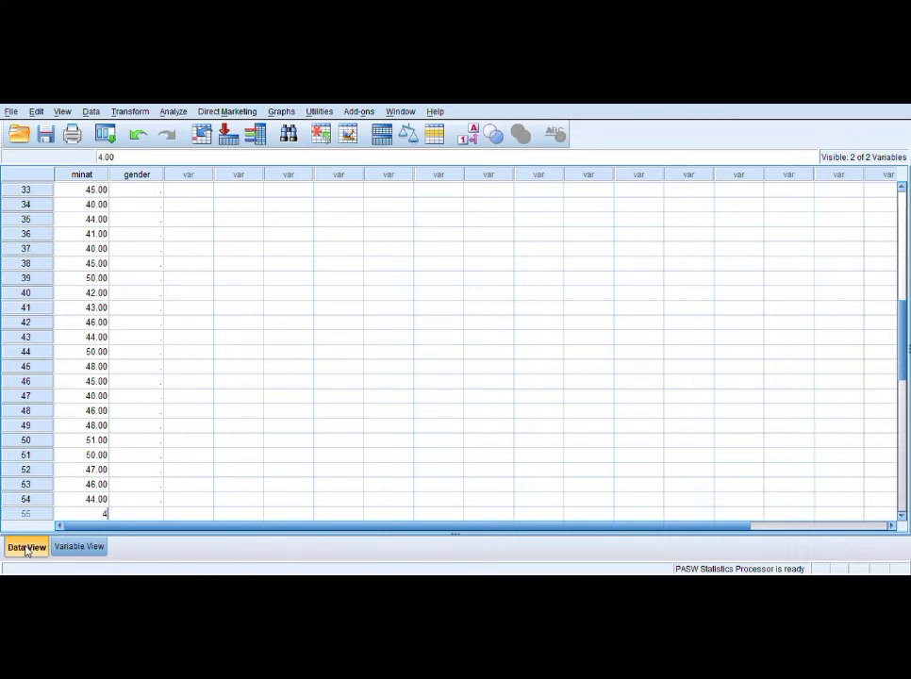
text(8)
key(Return)
text(51)
key(Return)
text(47)
key(Return)
text(4)
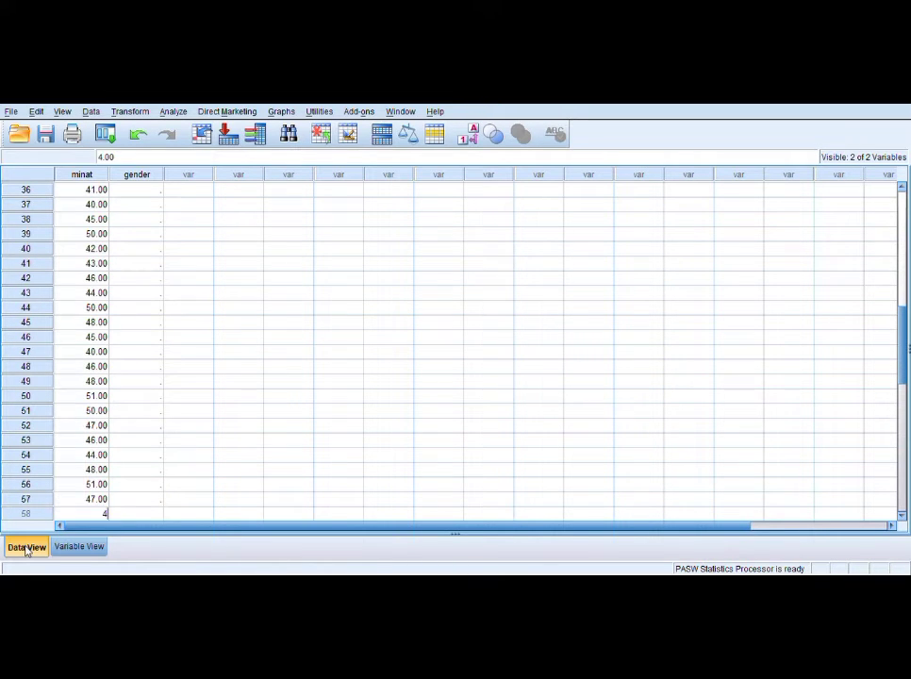
text(3)
key(Return)
text(45)
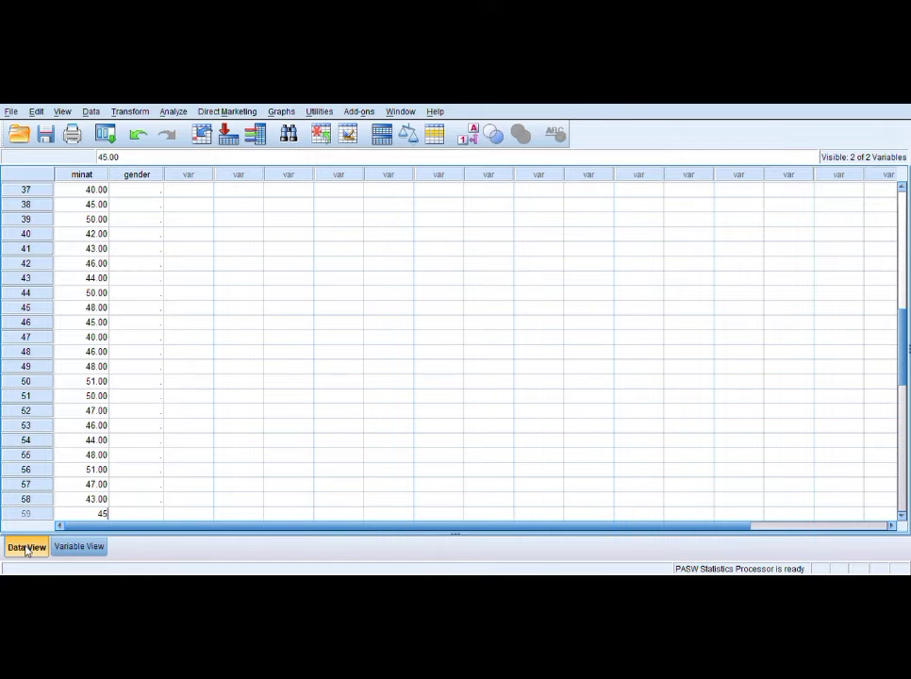
key(Return)
text(4)
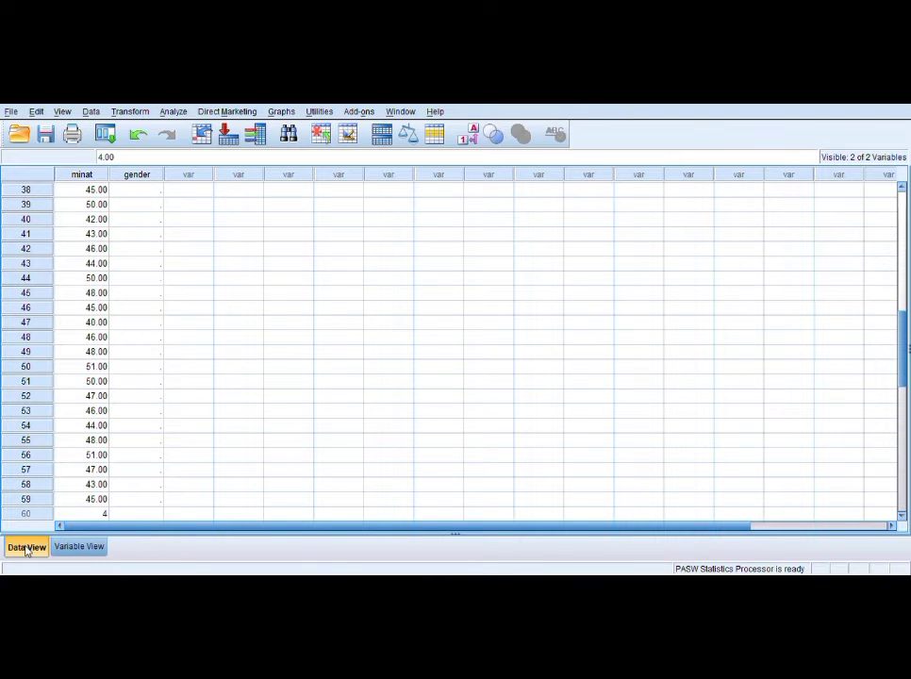
text(1)
key(Return)
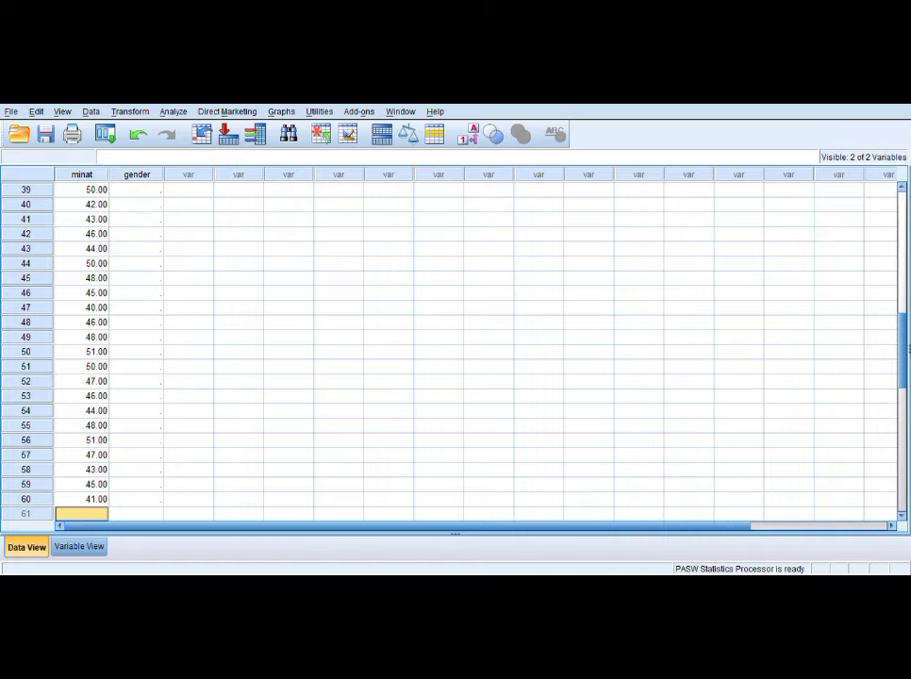
Step: Enter 1 as the gender value for cases 1 to 30
click(902, 241)
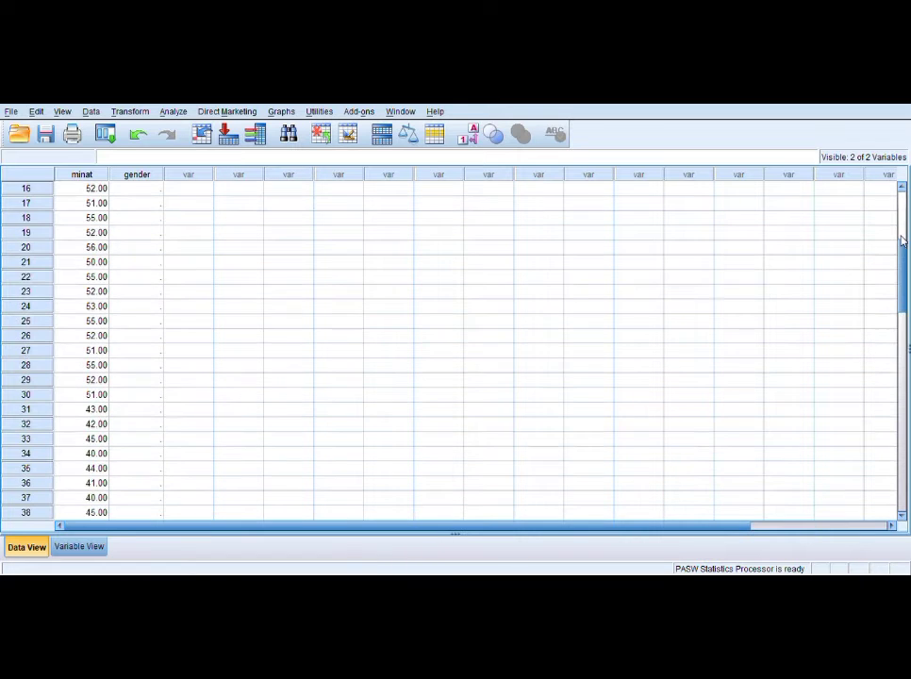
click(903, 239)
click(144, 189)
text(1)
key(Return)
text(1)
key(Return)
text(1)
key(Return)
text(1)
key(Return)
text(1)
key(Return)
text(1 1)
key(Return)
text(1)
key(Return)
text(1 1 1)
key(Return)
text(1 1 1)
key(Return)
text(1 1 1)
key(Return)
text(1 1 1)
key(Return)
text(1 1)
key(Return)
text(1 1 1)
key(Return)
text(1 1 1)
key(Return)
text(1)
key(Return)
text(1)
key(Return)
Step: Enter 2 as the gender value for cases 31 to 46, 48 and 49
text(1)
key(BackSpace)
text(2 2 2 2 2 2 2)
key(Return)
text(2 2 2 2 2 2 2 2 2  2 )
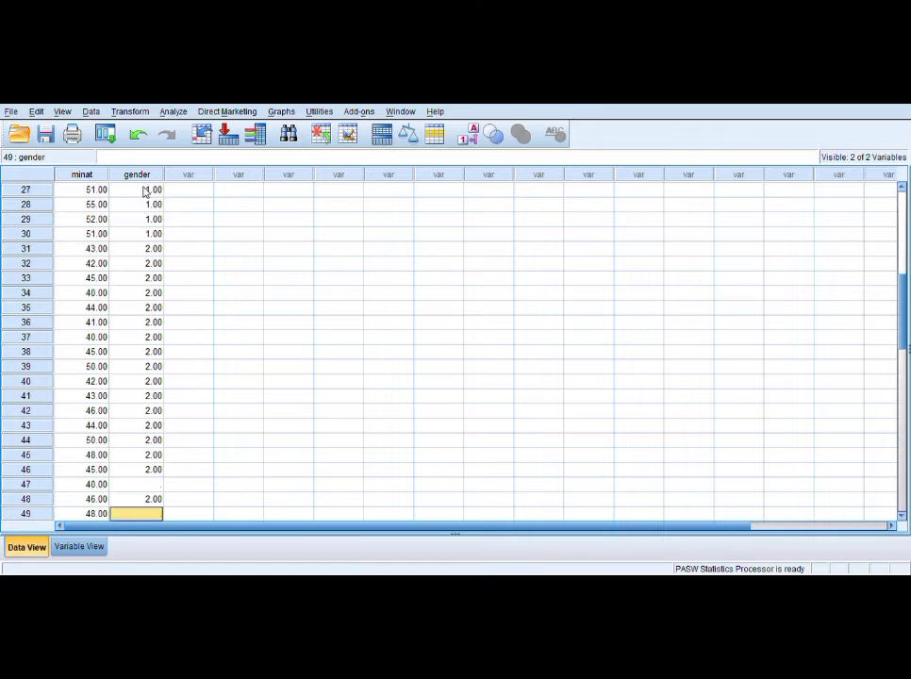
text(2)
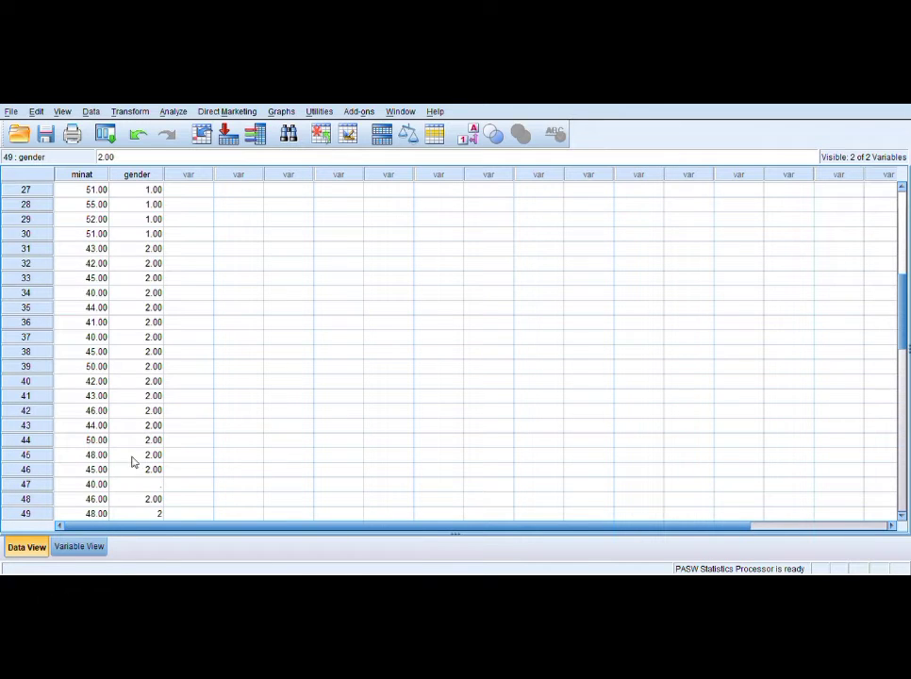
Step: Clear the gender value of case 48, and enter 2 as the gender value for cases 47 and 48
click(152, 502)
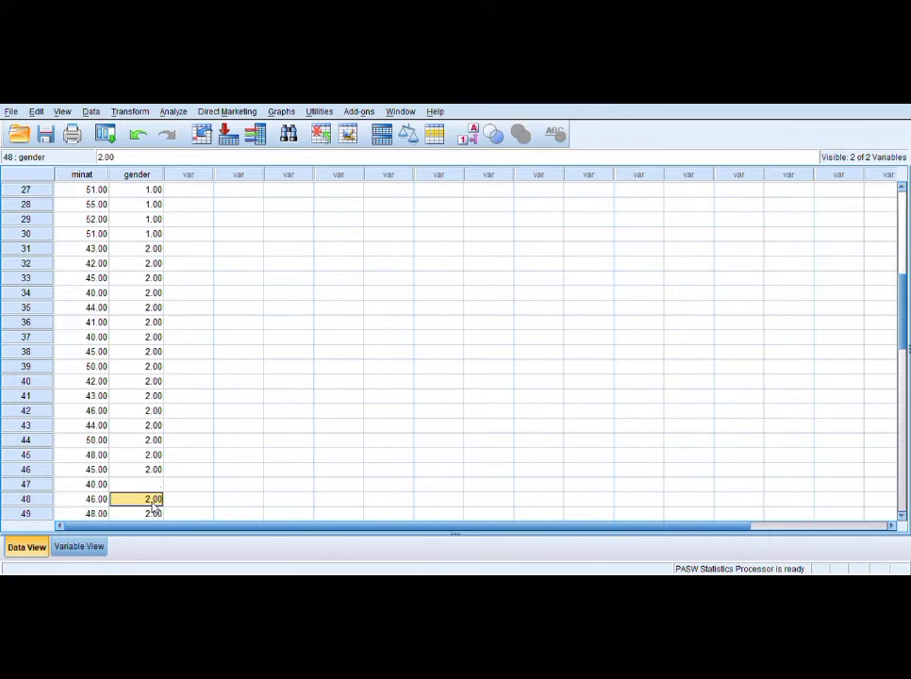
key(Delete)
click(157, 483)
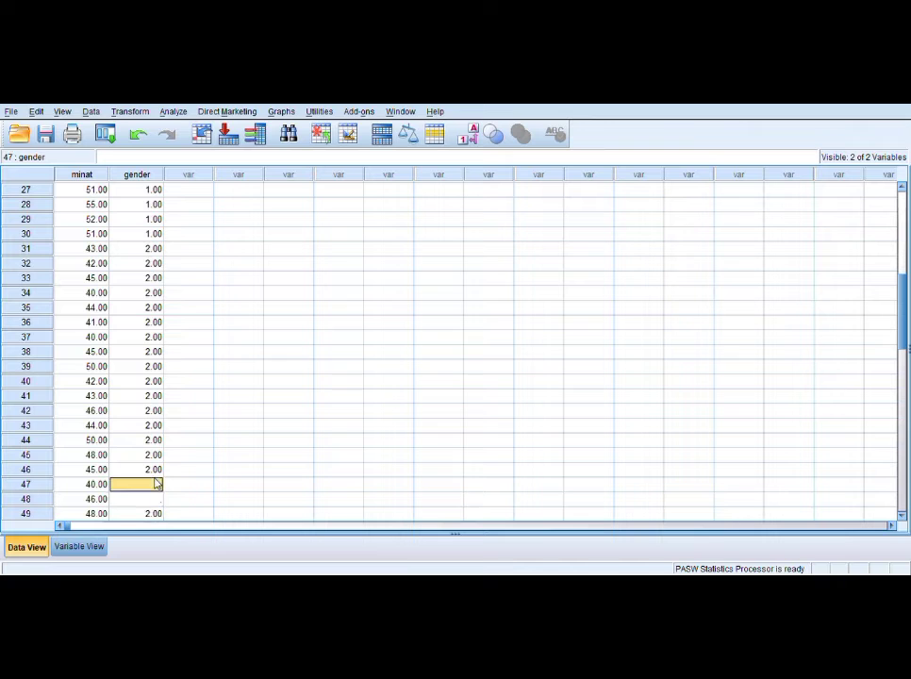
text(2)
key(Return)
text(2)
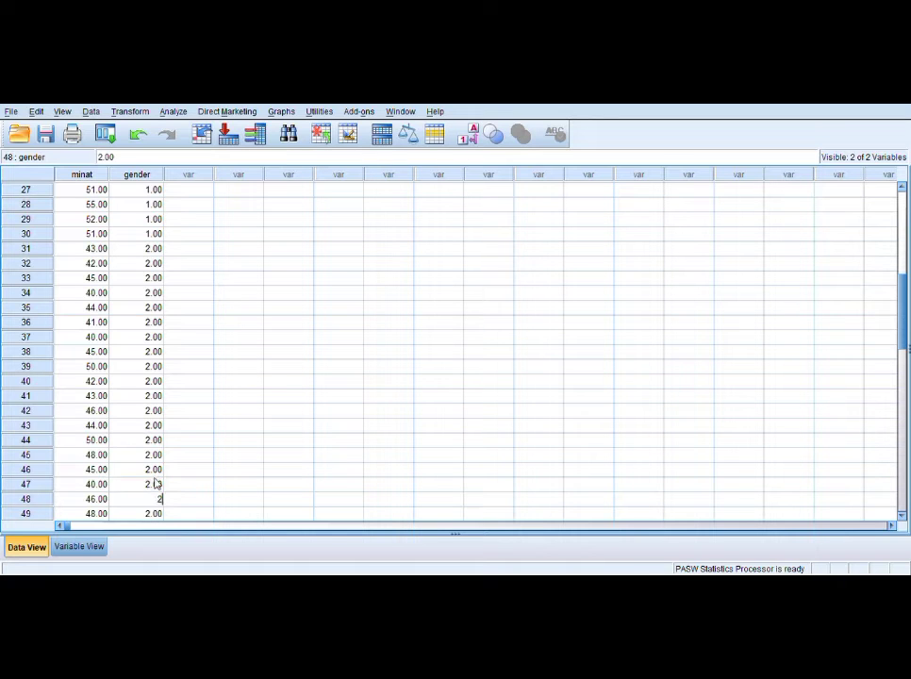
key(Return)
Step: Enter 2 as the gender value for cases 50 to 60
key(Return)
text(2)
key(Return)
text(2)
key(Return)
text(2)
key(Return)
text(2)
key(Return)
text(2)
key(Return)
text(2)
key(Return)
text(2)
key(Return)
text(2)
key(Return)
text(2)
key(Return)
text(2)
key(Return)
text(2)
key(Return)
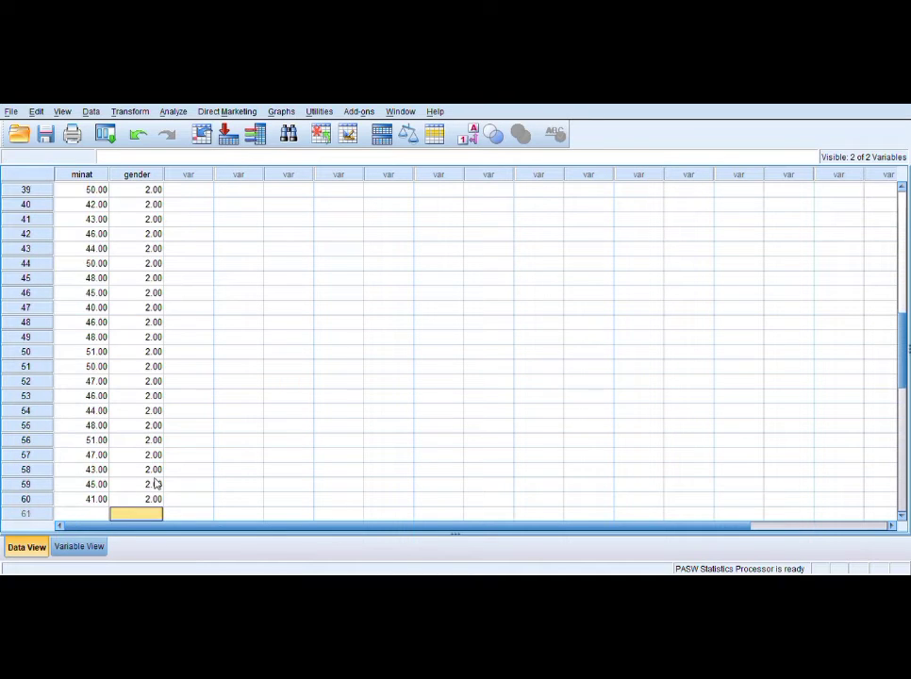
Step: Open the legacy nonparametric test for 2 Independent Samples
click(174, 112)
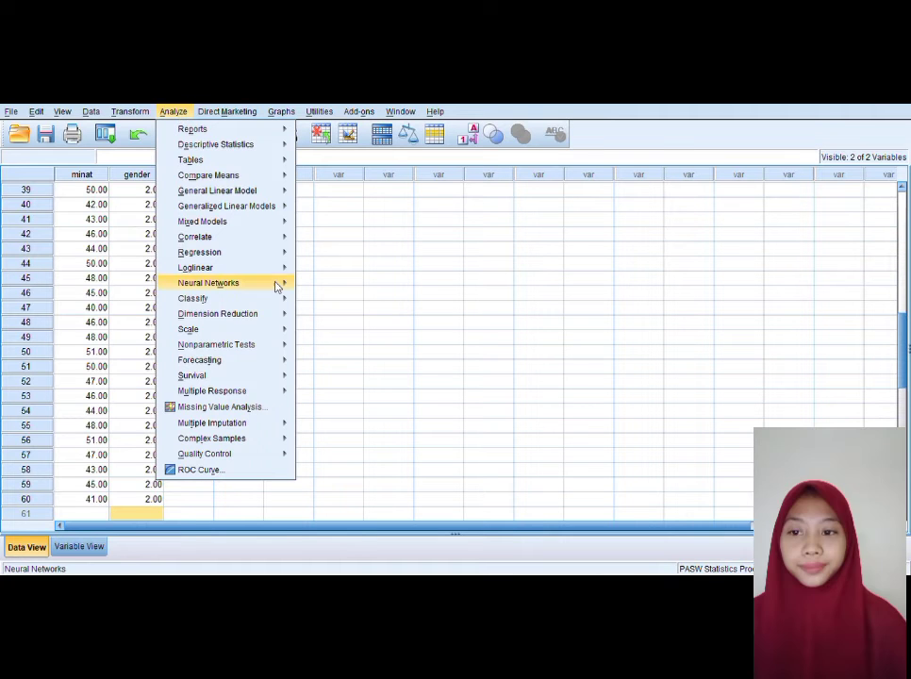
mouse_move(283, 349)
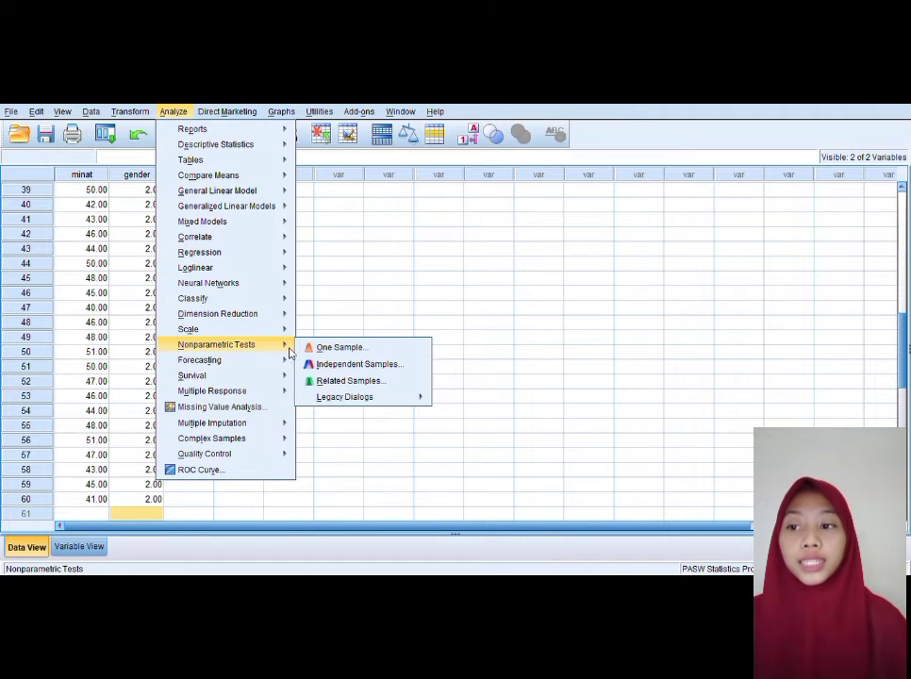
mouse_move(375, 398)
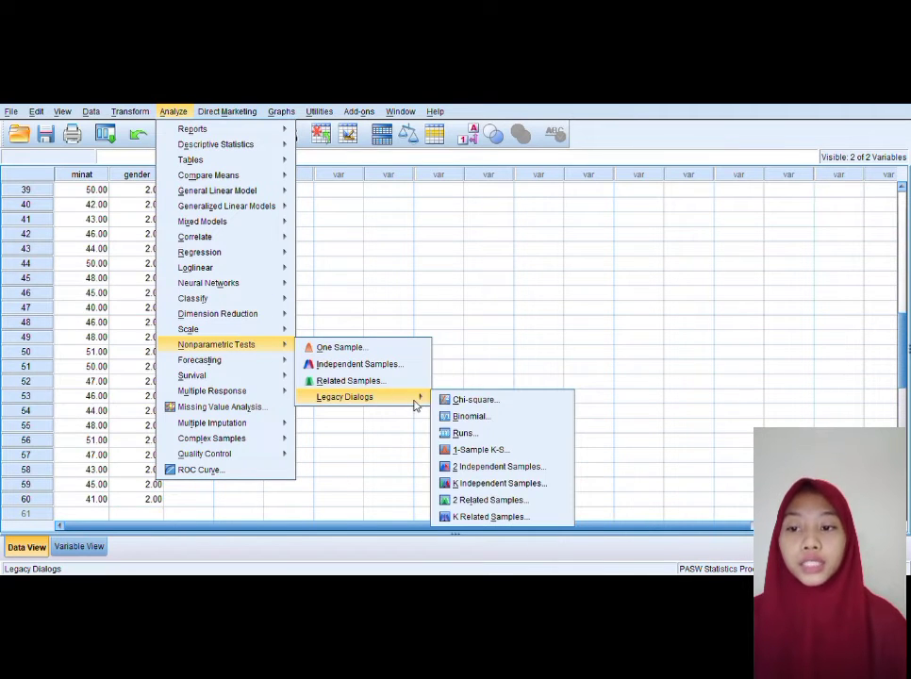
click(488, 466)
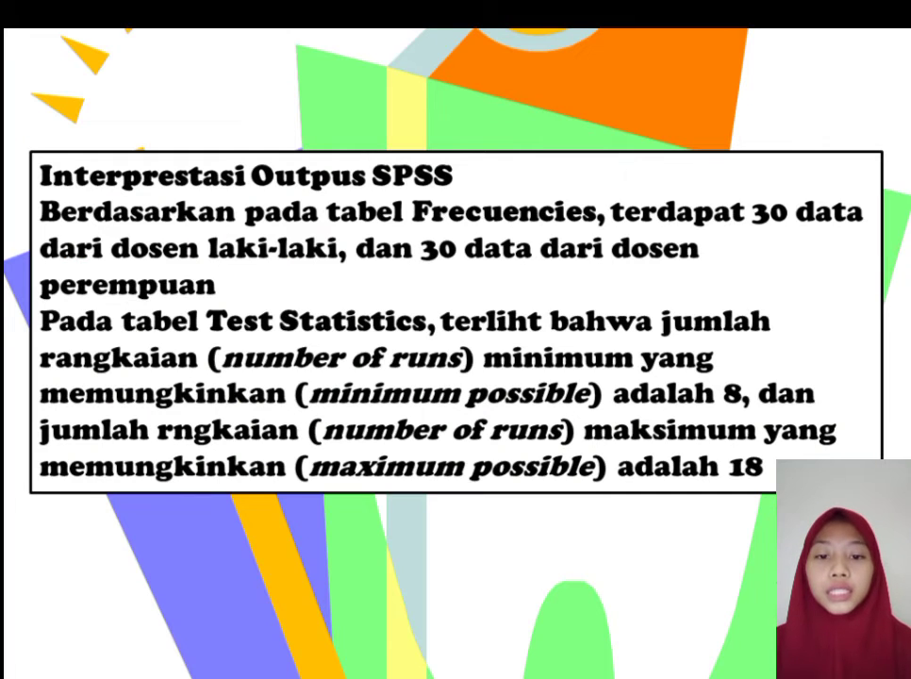